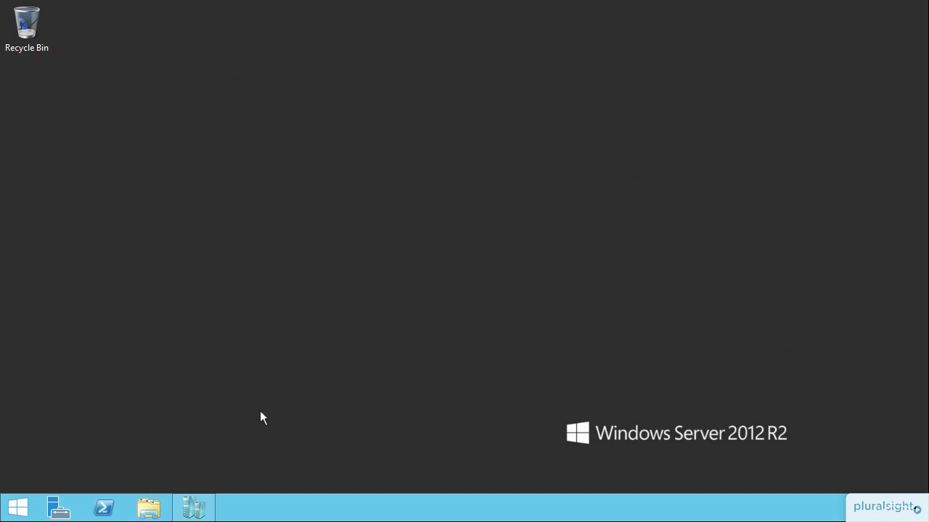
Step: Open Disk Management in the host's Computer Management console from Server Manager
{"action": "left_click", "coordinate": [59, 508]}
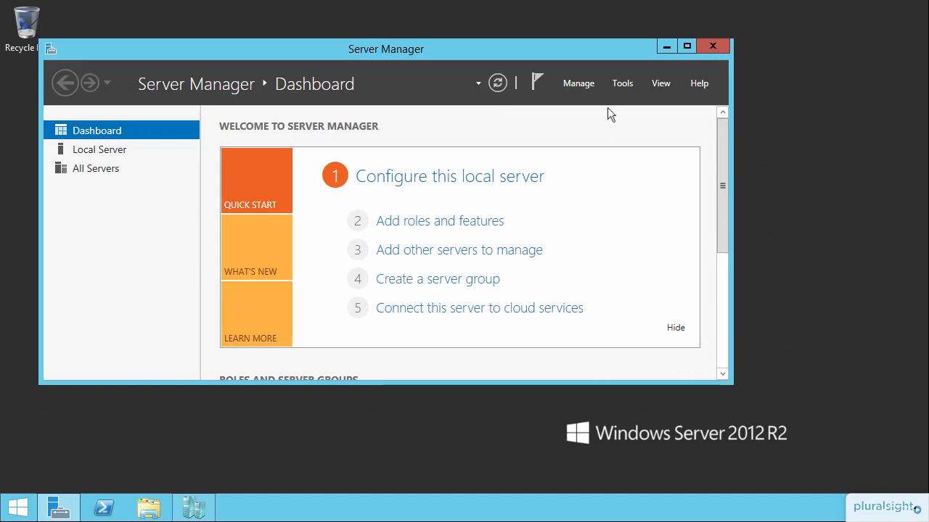
{"action": "left_click", "coordinate": [622, 84]}
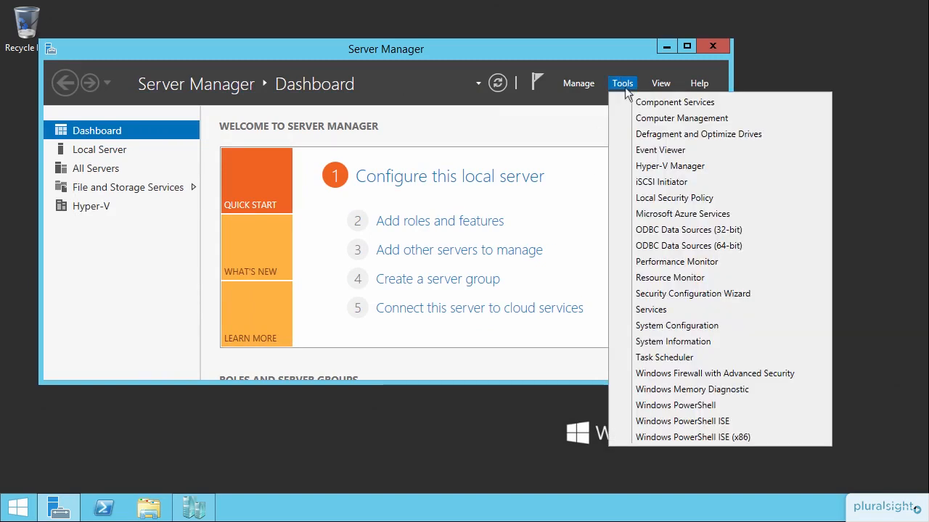
{"action": "left_click", "coordinate": [653, 119]}
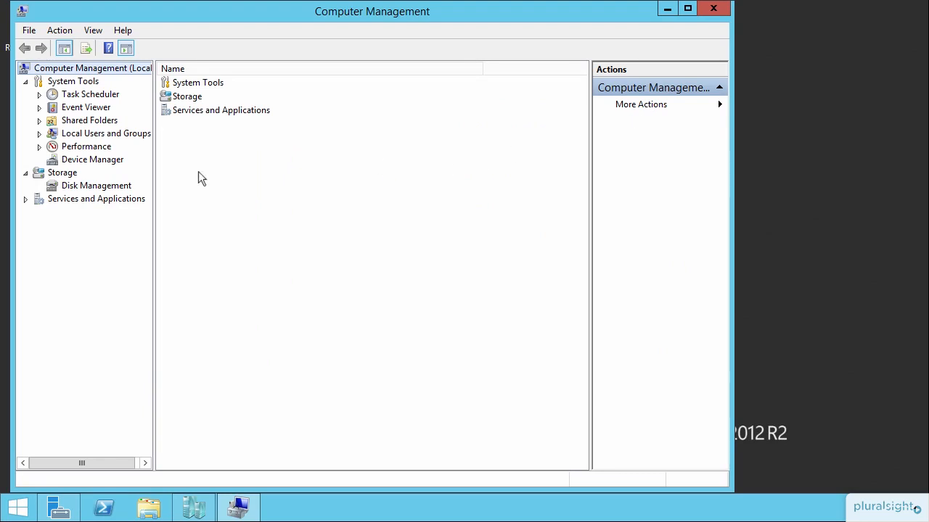
{"action": "left_click", "coordinate": [81, 187]}
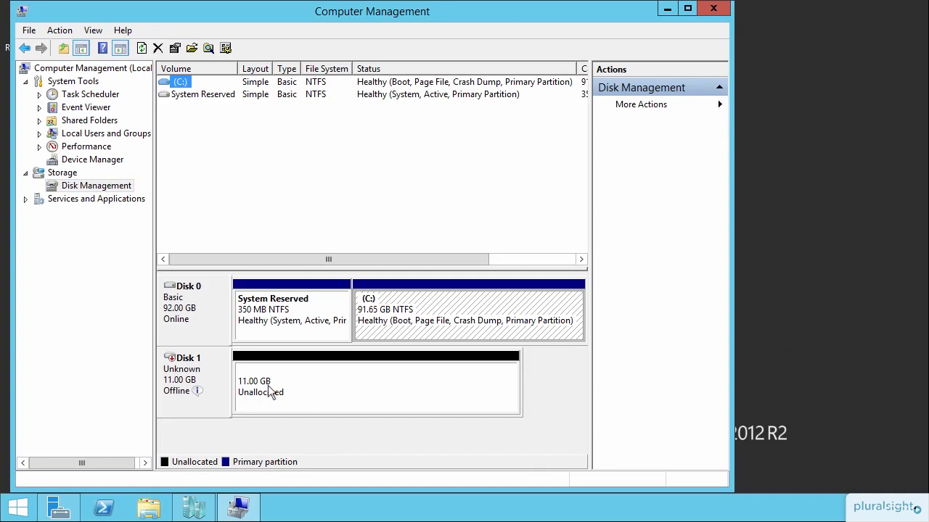
Step: Bring Disk 1 online on the host
{"action": "left_click", "coordinate": [216, 387]}
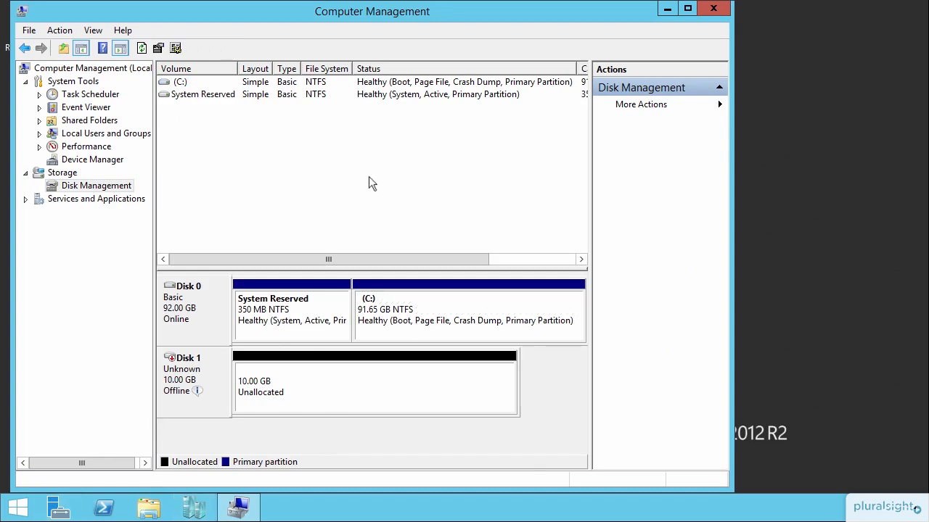
{"action": "mouse_move", "coordinate": [183, 404]}
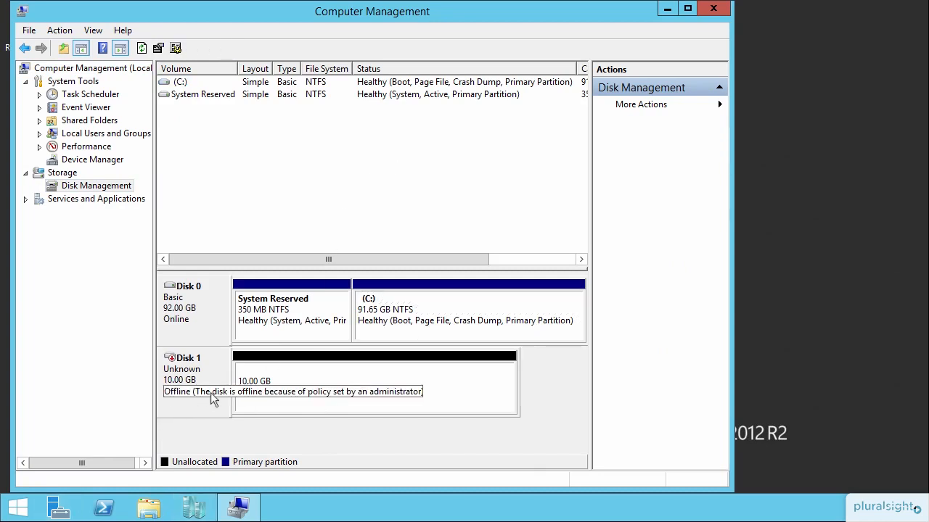
{"action": "mouse_move", "coordinate": [208, 395]}
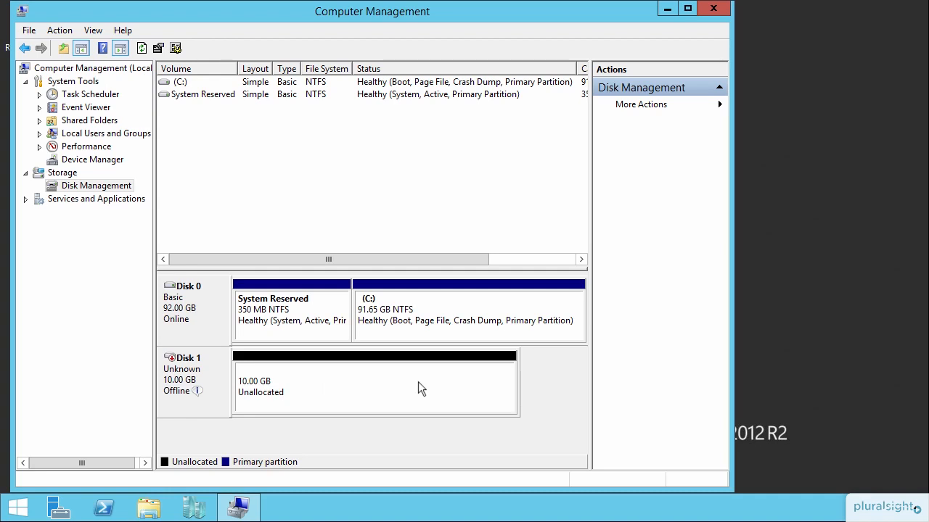
{"action": "right_click", "coordinate": [183, 377]}
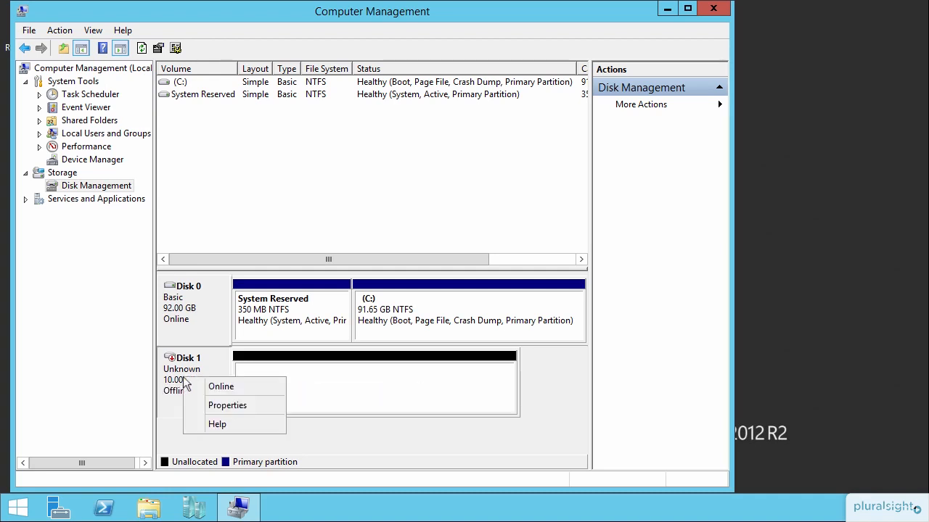
{"action": "left_click", "coordinate": [209, 387]}
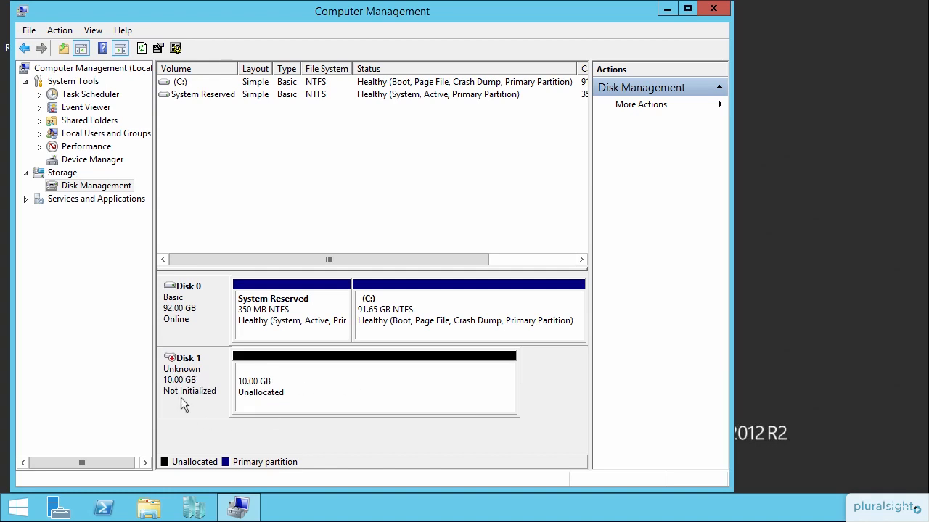
Step: Initialize Disk 1 with the MBR (Master Boot Record) partition style and take the disk offline
{"action": "right_click", "coordinate": [181, 399]}
{"action": "left_click", "coordinate": [230, 408]}
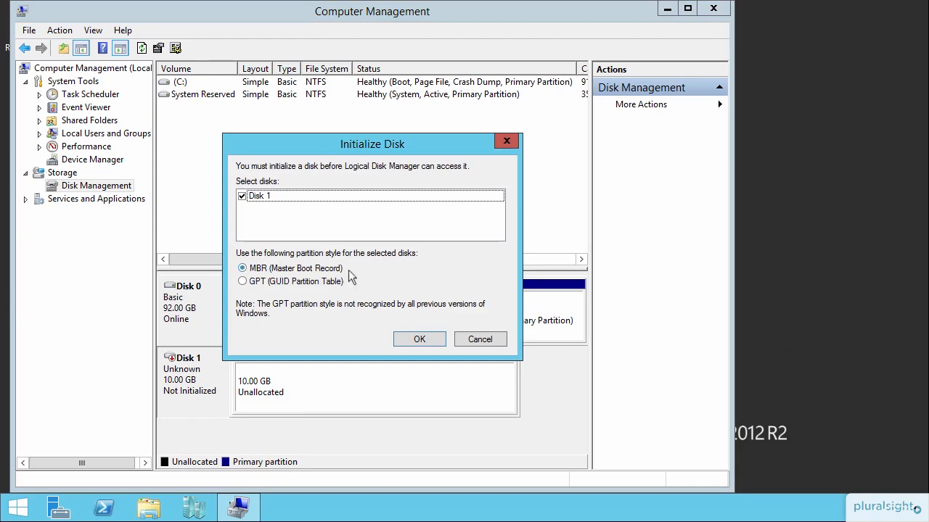
{"action": "left_click", "coordinate": [415, 338]}
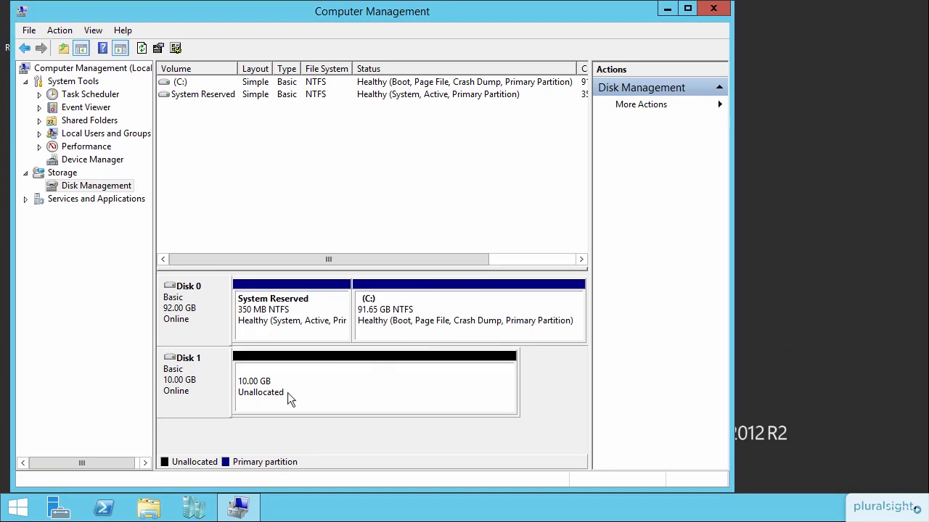
{"action": "right_click", "coordinate": [197, 388]}
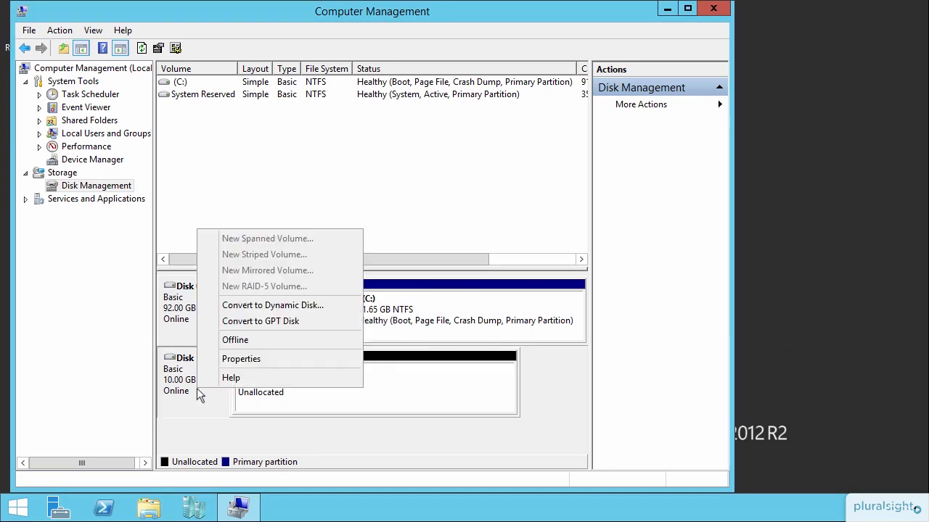
{"action": "left_click", "coordinate": [235, 340]}
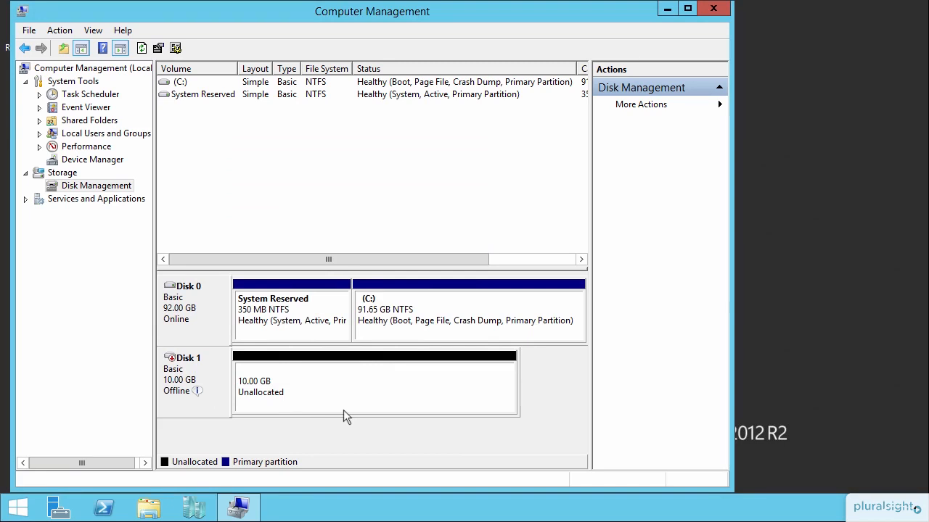
Step: Switch to Hyper-V Manager and add a new hard drive to the SCSI controller in Server1's settings
{"action": "left_click", "coordinate": [194, 508]}
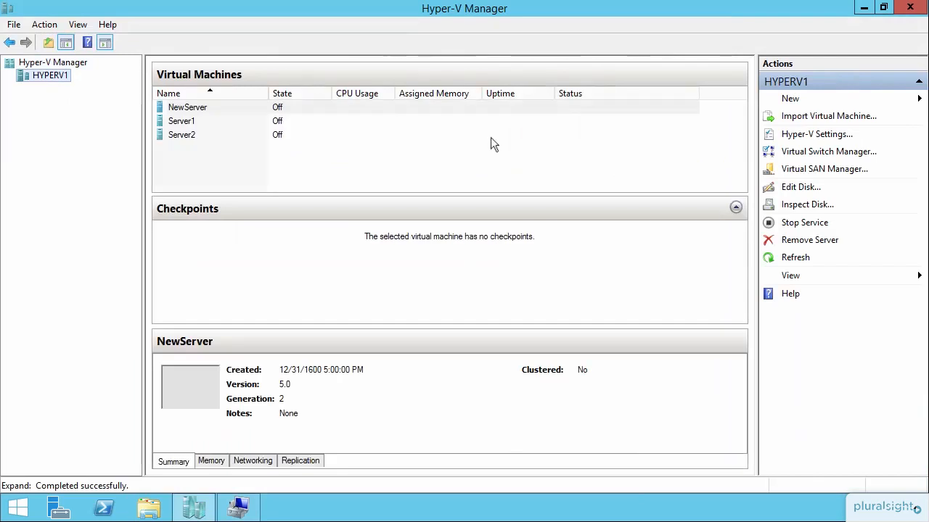
{"action": "left_click", "coordinate": [187, 123]}
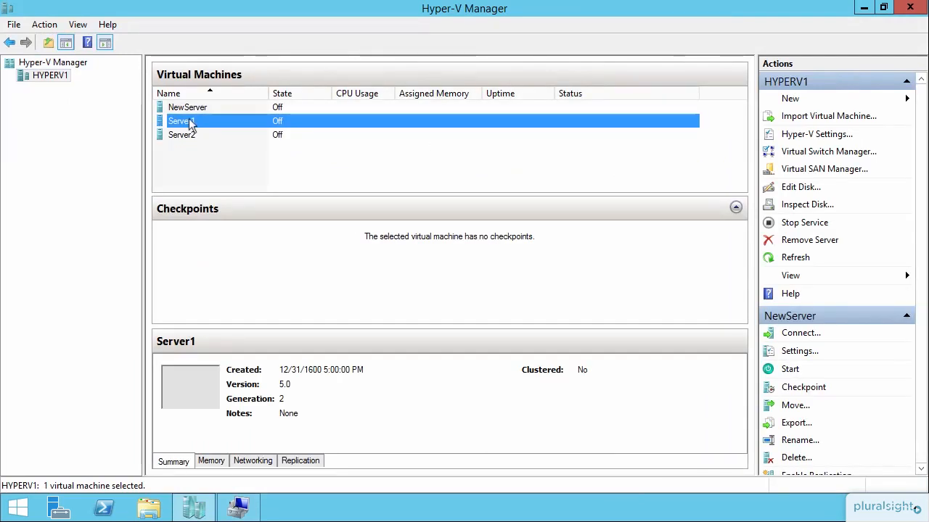
{"action": "right_click", "coordinate": [248, 119]}
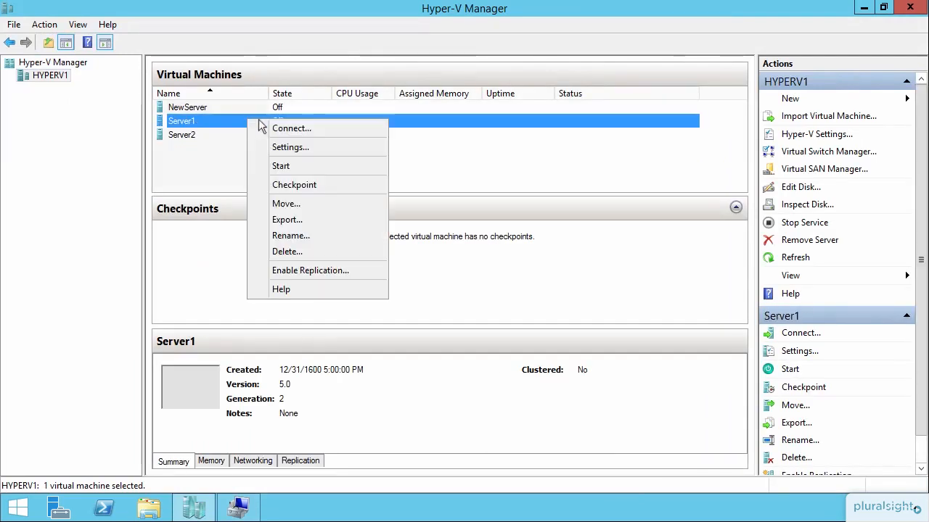
{"action": "left_click", "coordinate": [286, 147]}
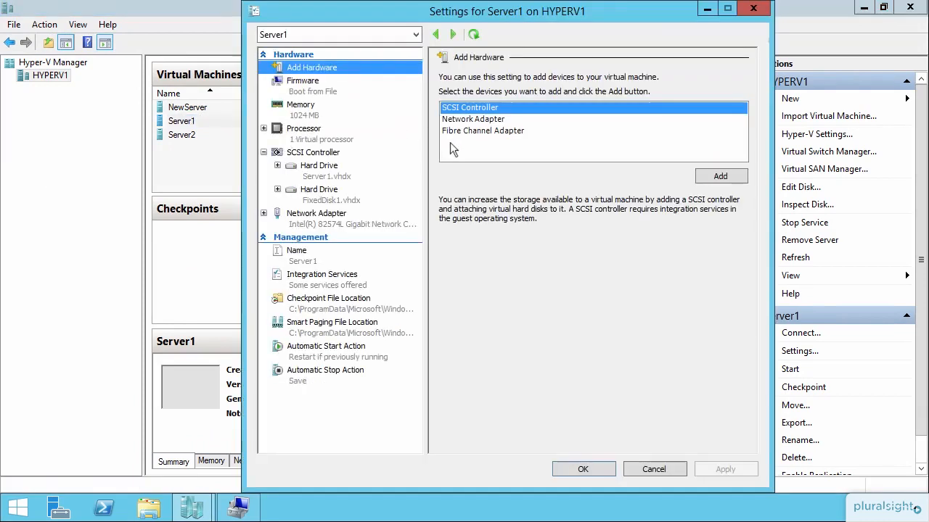
{"action": "left_click", "coordinate": [323, 154]}
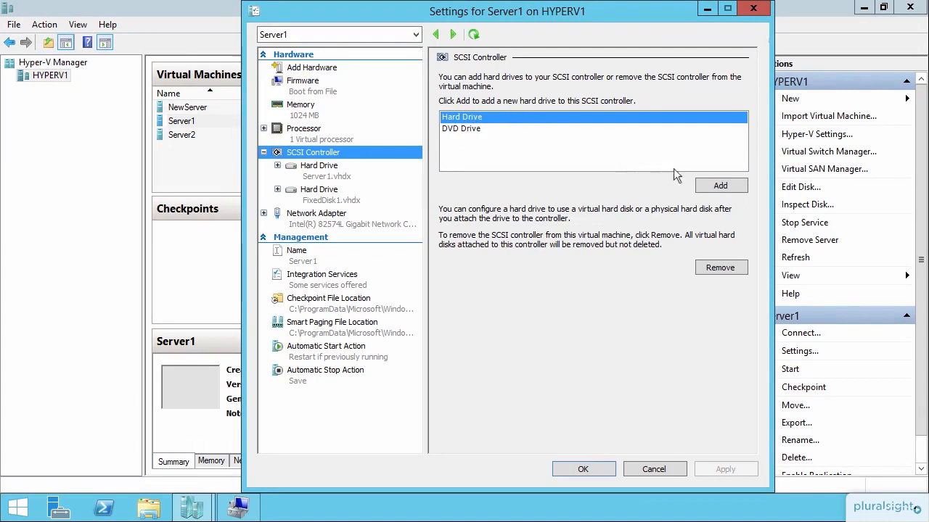
{"action": "left_click", "coordinate": [708, 187]}
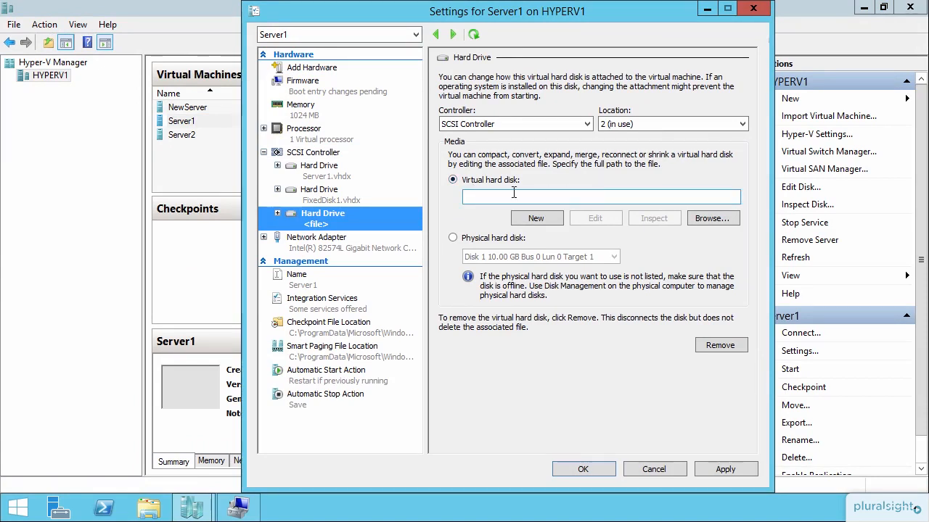
Step: Assign the physical hard disk "Disk 1 10.00 GB Bus 0 Lun 0 Target 1" to the new drive and save Server1's settings
{"action": "left_click", "coordinate": [476, 240]}
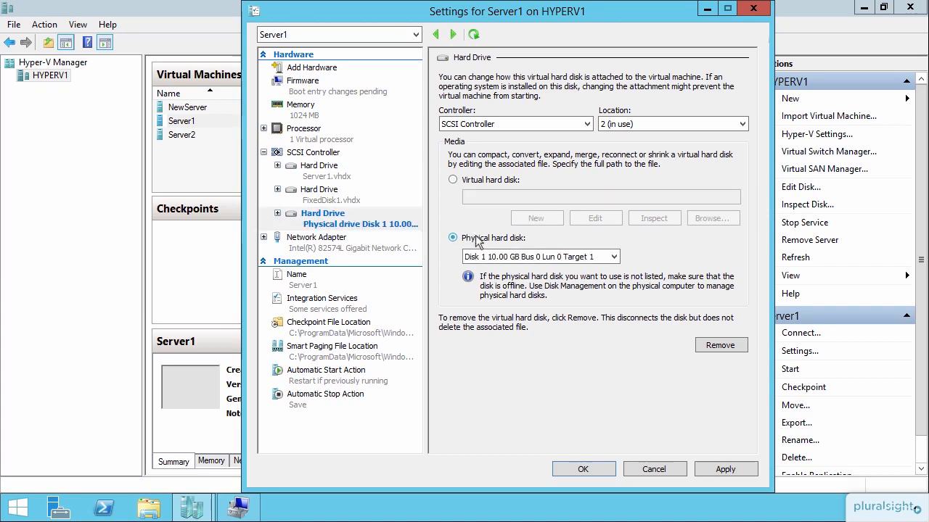
{"action": "left_click", "coordinate": [615, 258]}
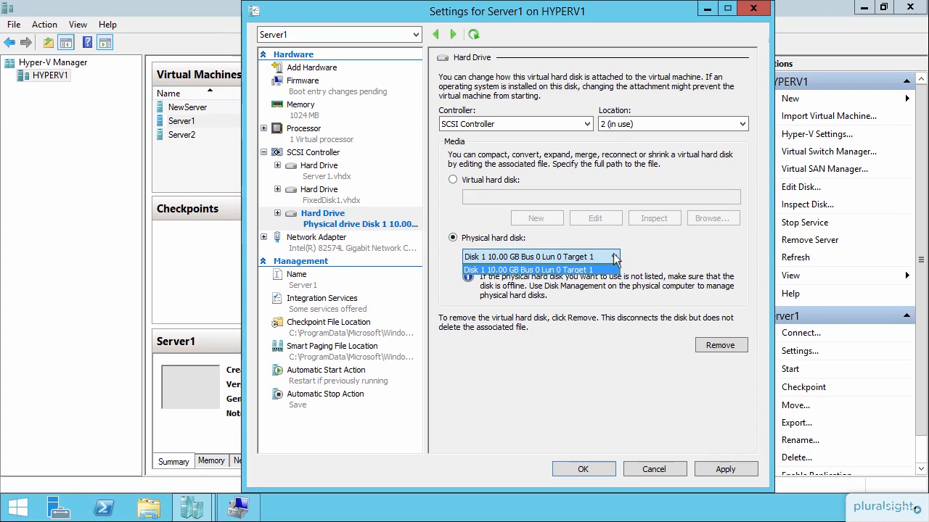
{"action": "left_click", "coordinate": [658, 263]}
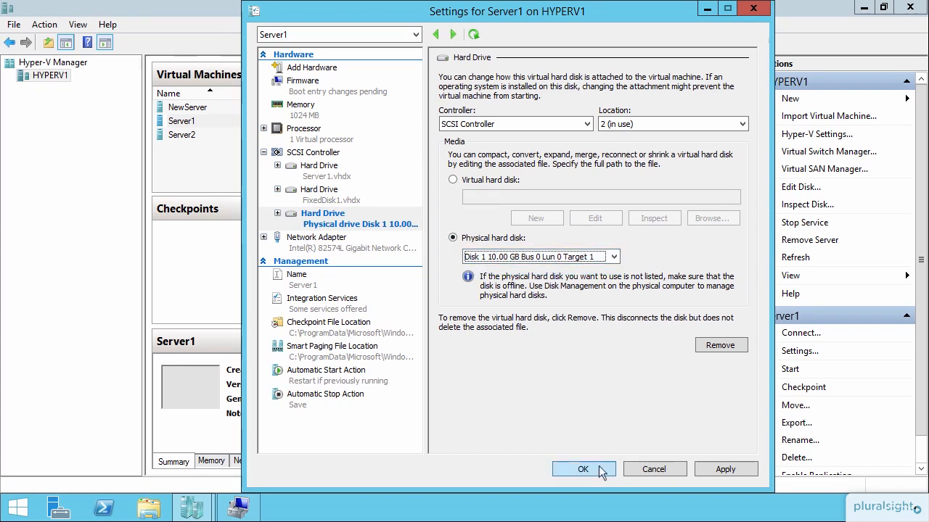
{"action": "left_click", "coordinate": [726, 469]}
{"action": "left_click", "coordinate": [583, 469]}
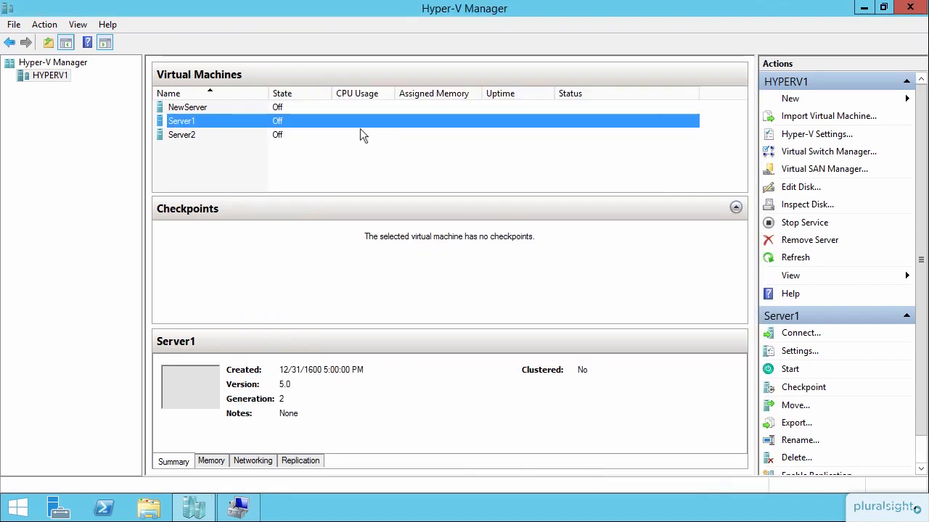
Step: Start the Server1 virtual machine and open a connection to it
{"action": "right_click", "coordinate": [357, 123]}
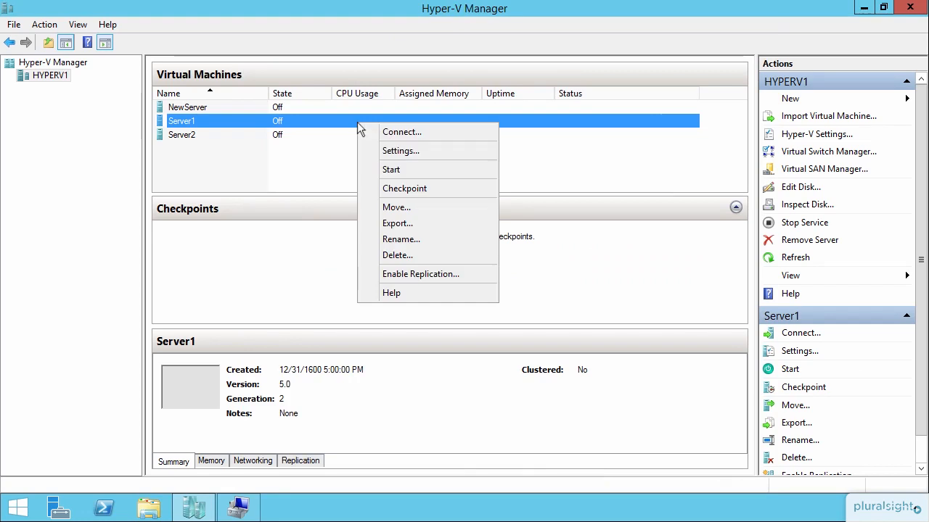
{"action": "left_click", "coordinate": [416, 172]}
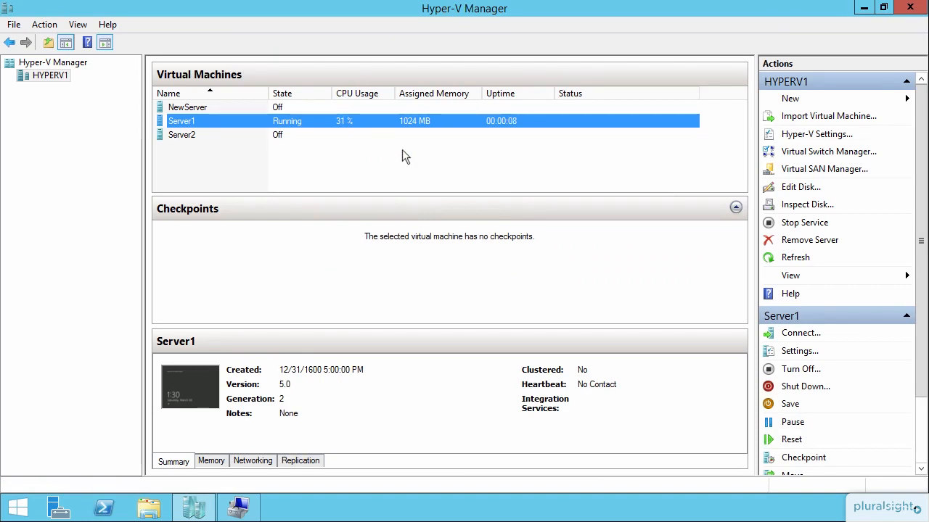
{"action": "double_click", "coordinate": [368, 120]}
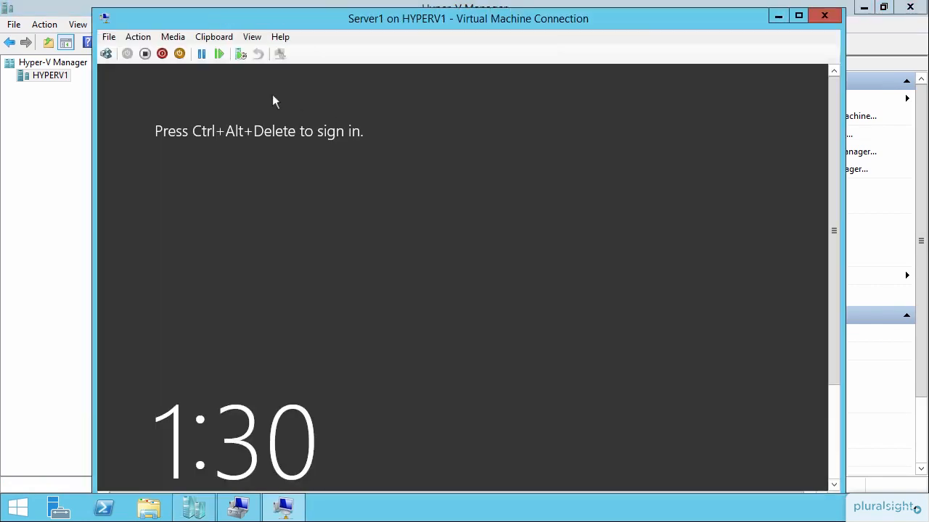
Step: Sign in to Server1 as Administrator by entering the account password
{"action": "left_click", "coordinate": [106, 53]}
{"action": "type", "text": "Pa$$w0r"}
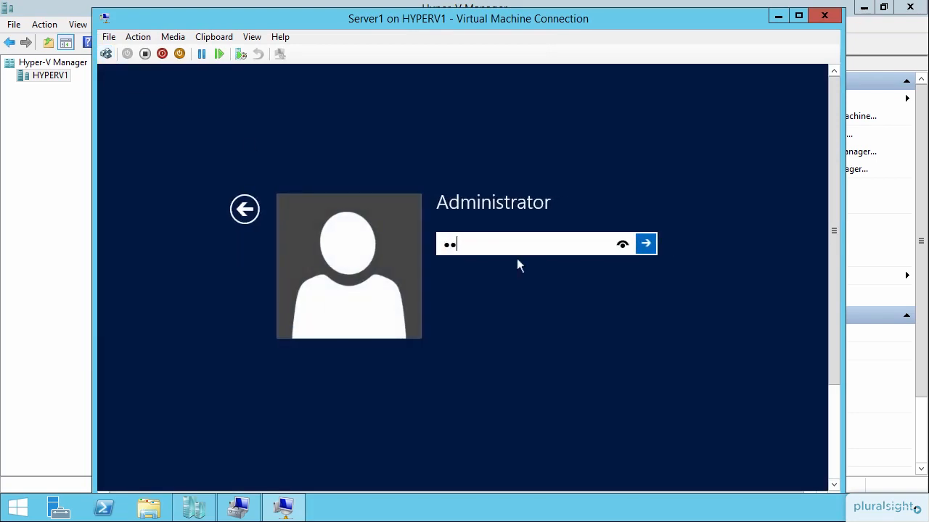
{"action": "key", "text": "Return"}
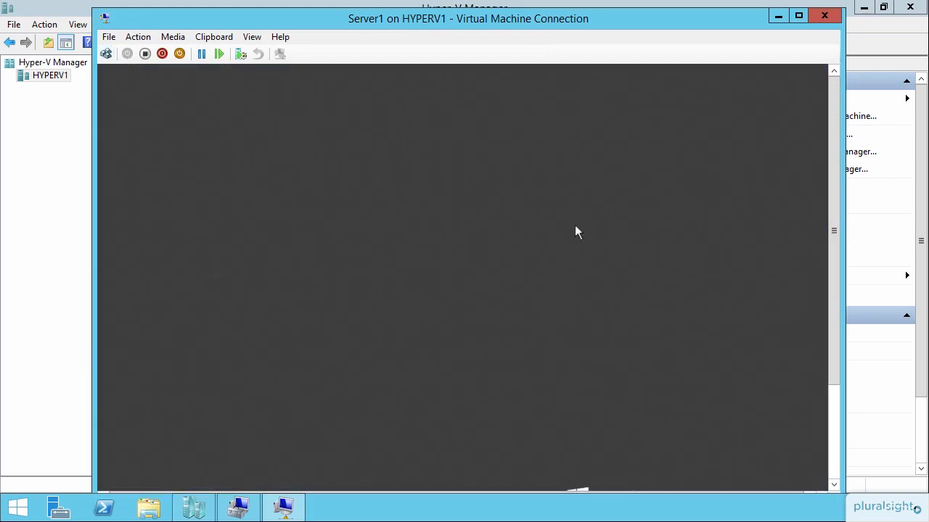
Step: Open Disk Management in the Computer Management console inside the Server1 virtual machine
{"action": "left_click_drag", "start_coordinate": [834, 144], "coordinate": [841, 283]}
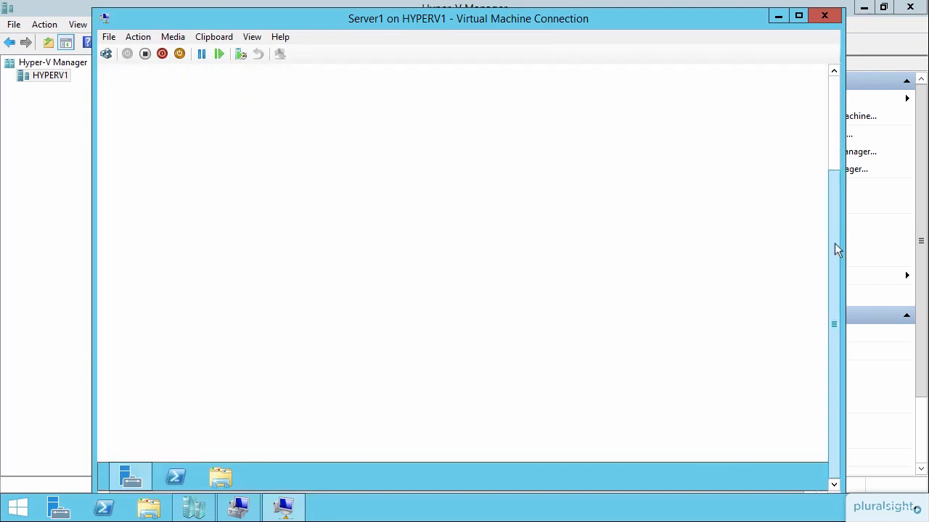
{"action": "left_click_drag", "start_coordinate": [834, 243], "coordinate": [832, 113]}
{"action": "left_click", "coordinate": [731, 104]}
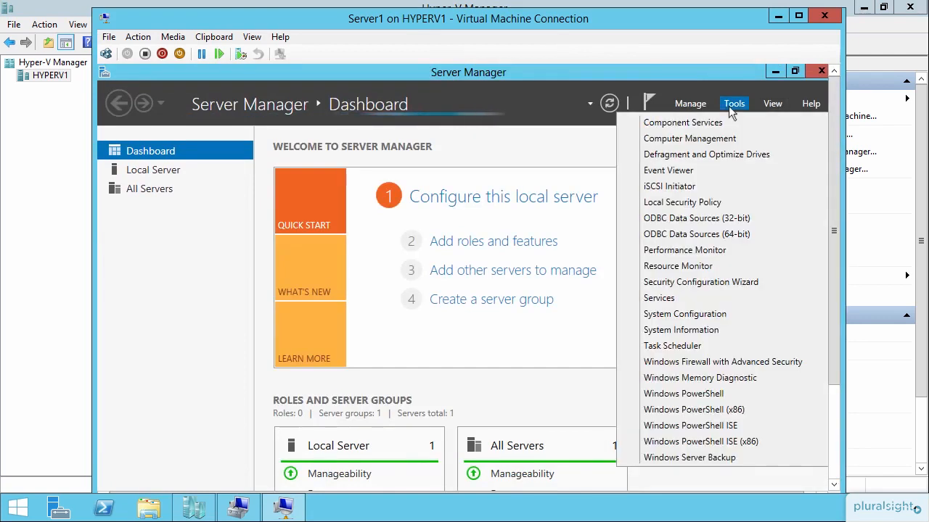
{"action": "left_click", "coordinate": [723, 139]}
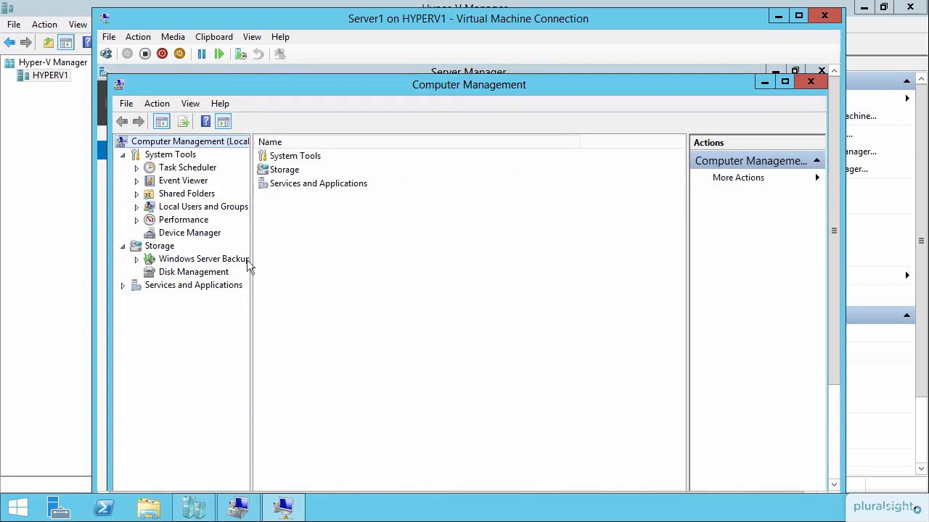
{"action": "left_click", "coordinate": [201, 272]}
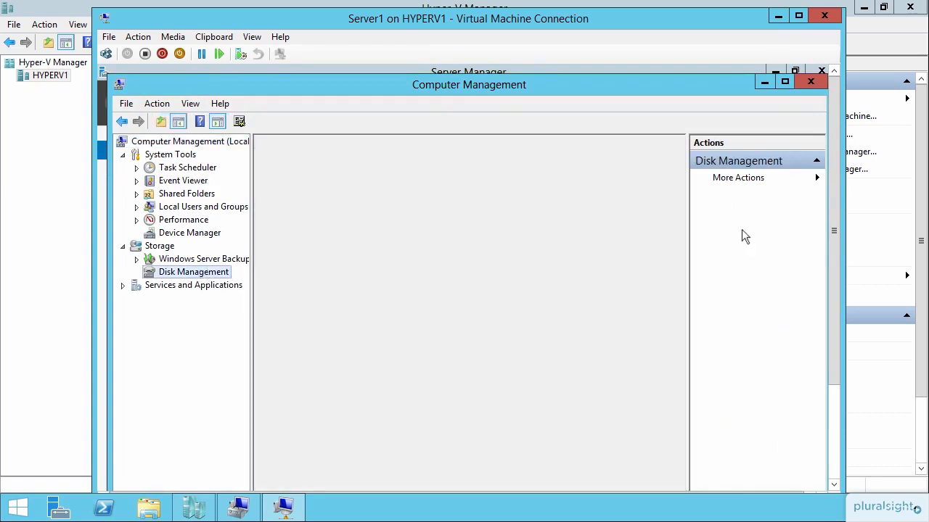
Step: Bring the offline 10.00 GB Disk 2 online in the Server1 virtual machine
{"action": "left_click_drag", "start_coordinate": [835, 206], "coordinate": [834, 272]}
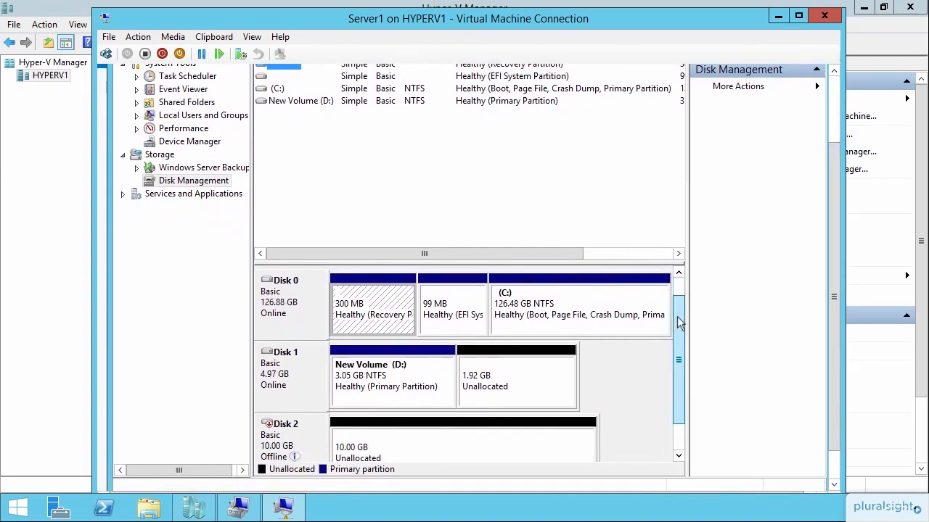
{"action": "left_click_drag", "start_coordinate": [679, 323], "coordinate": [678, 342]}
{"action": "mouse_move", "coordinate": [280, 384]}
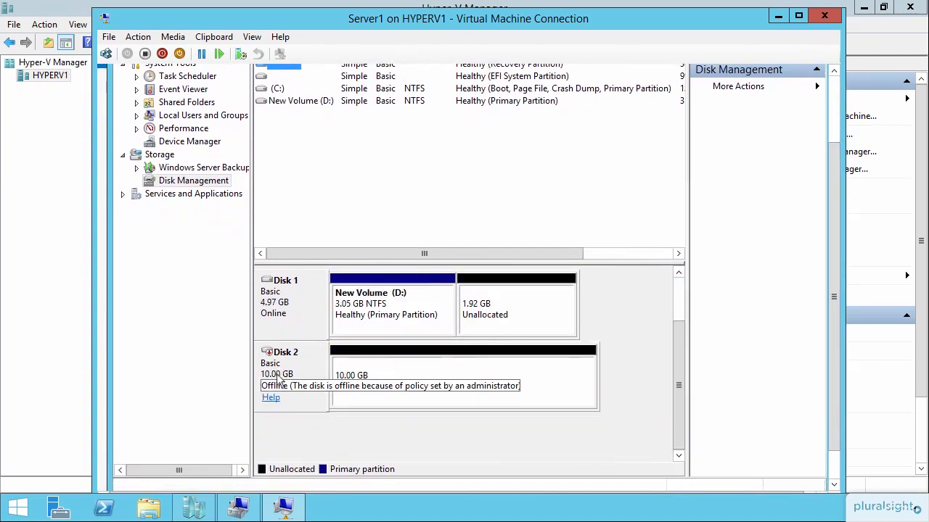
{"action": "right_click", "coordinate": [280, 379]}
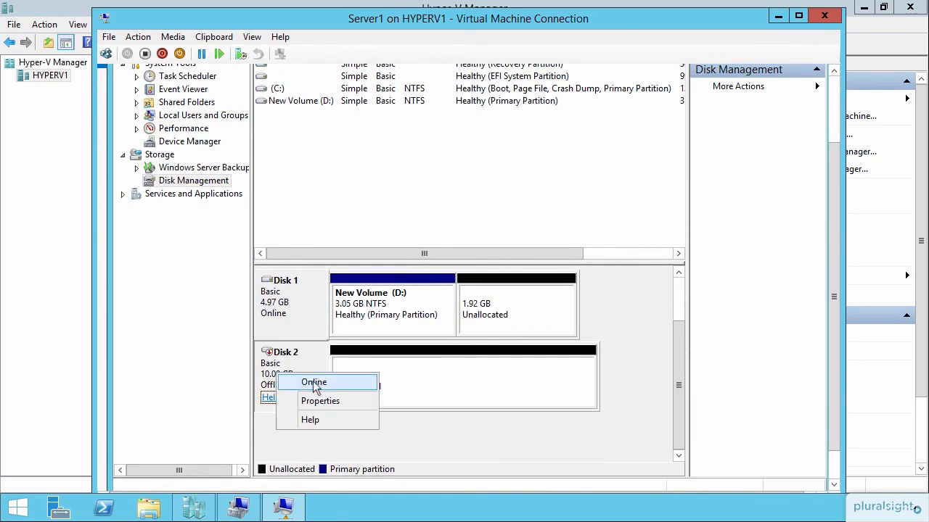
{"action": "left_click", "coordinate": [312, 383]}
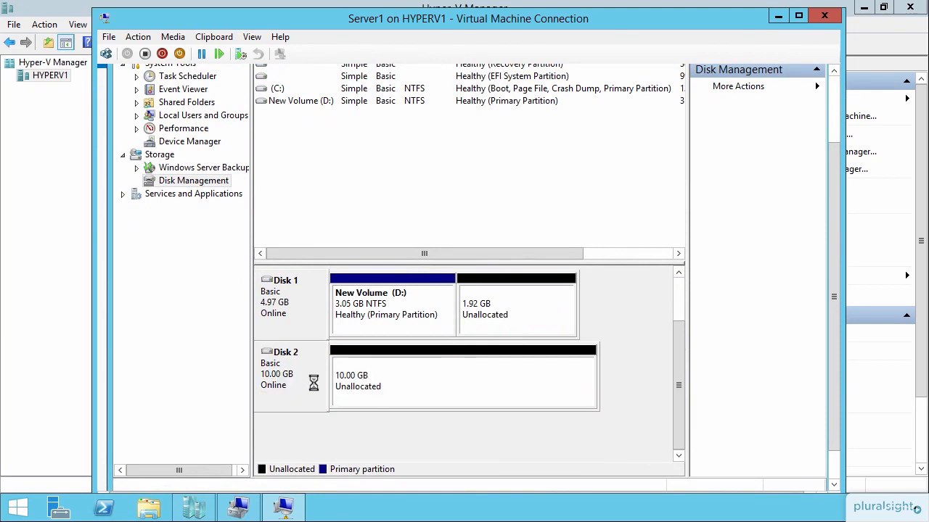
Step: Create a 10237 MB simple volume on Disk 2's unallocated space with drive letter E, quick-formatted as NTFS and labelled New Volume
{"action": "right_click", "coordinate": [420, 384]}
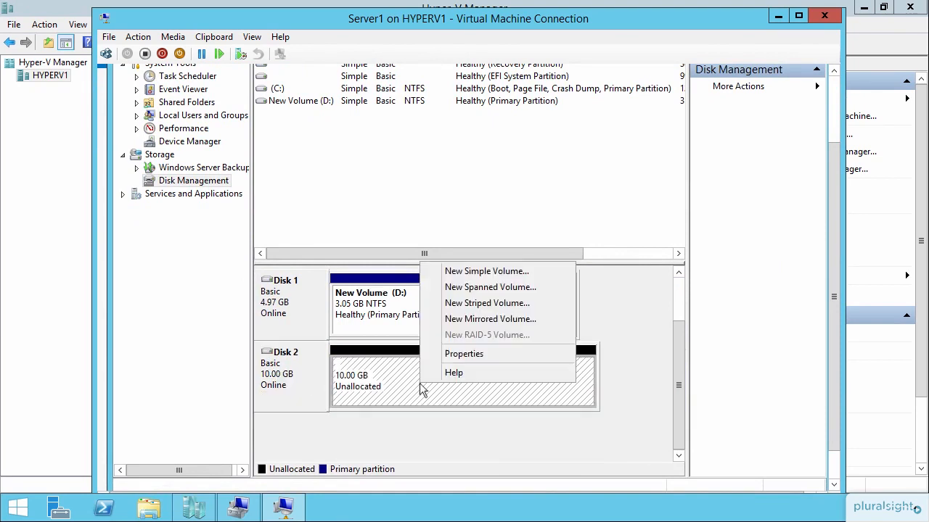
{"action": "left_click", "coordinate": [523, 280]}
{"action": "left_click", "coordinate": [534, 325]}
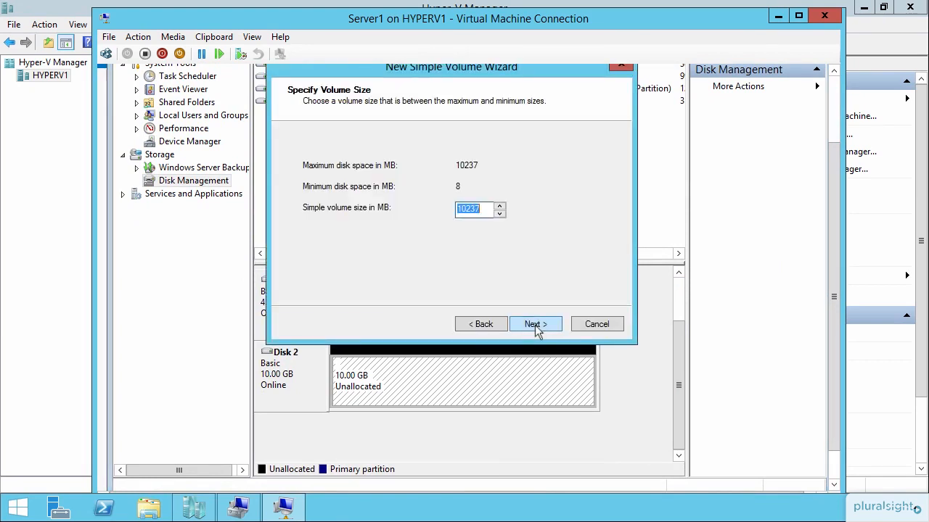
{"action": "left_click", "coordinate": [535, 325]}
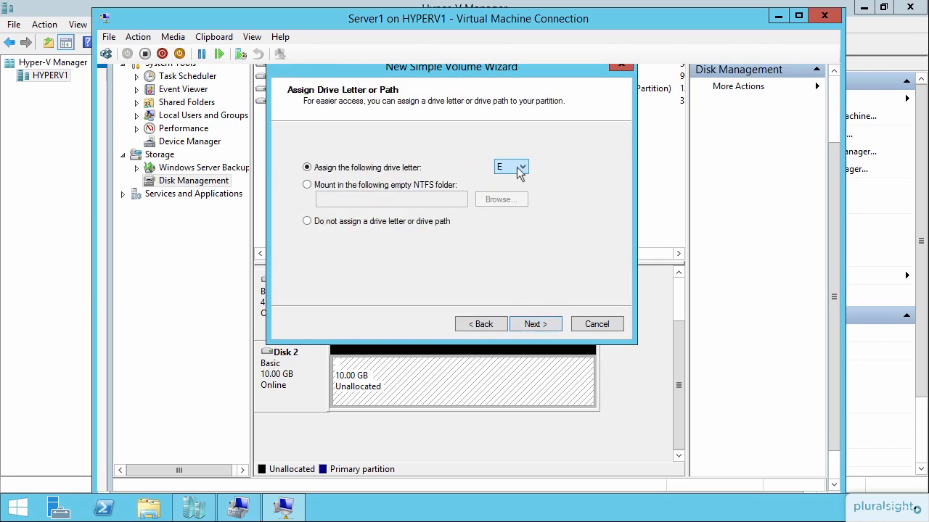
{"action": "left_click", "coordinate": [537, 325]}
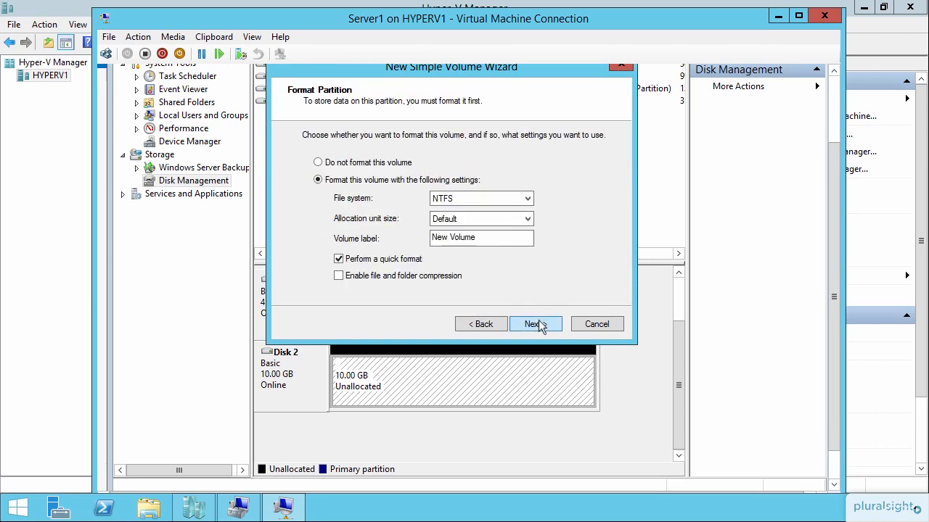
{"action": "left_click", "coordinate": [539, 325]}
{"action": "left_click", "coordinate": [536, 323]}
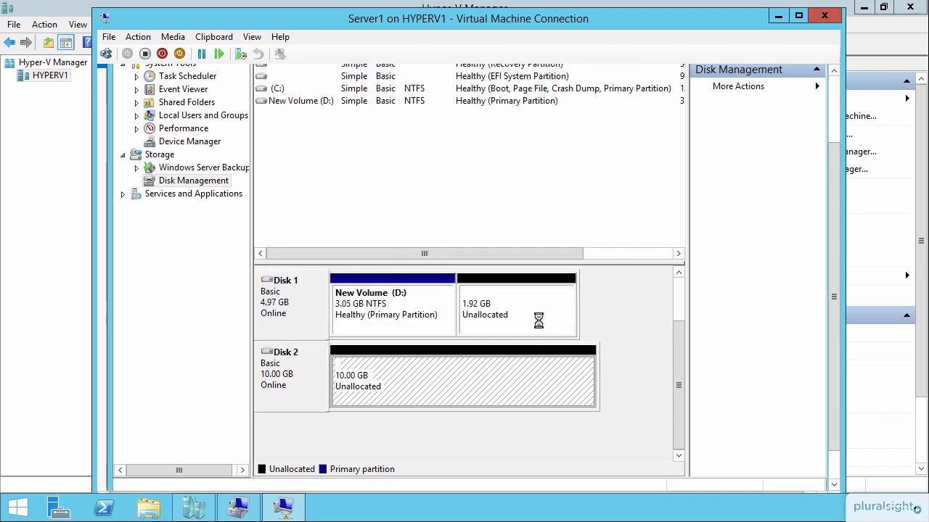